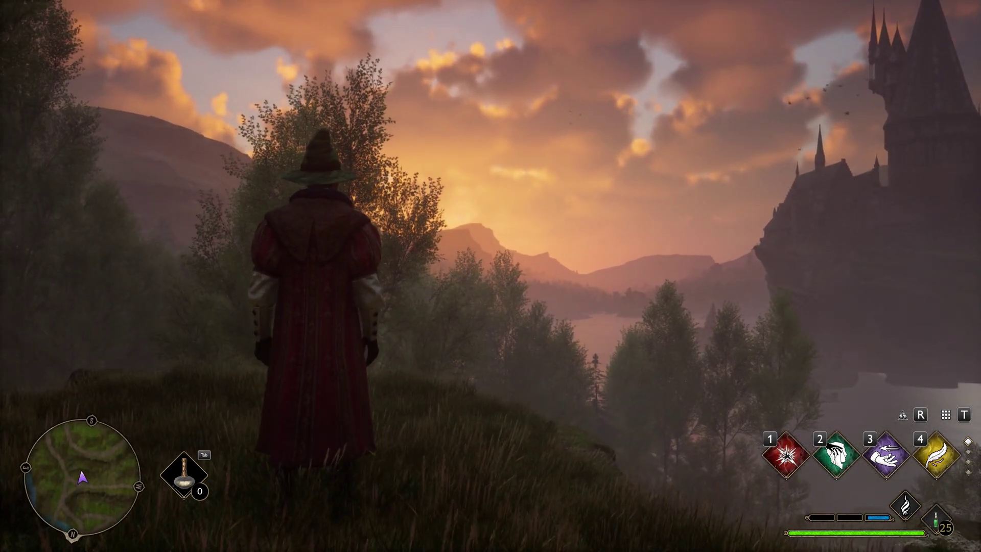
key(s)
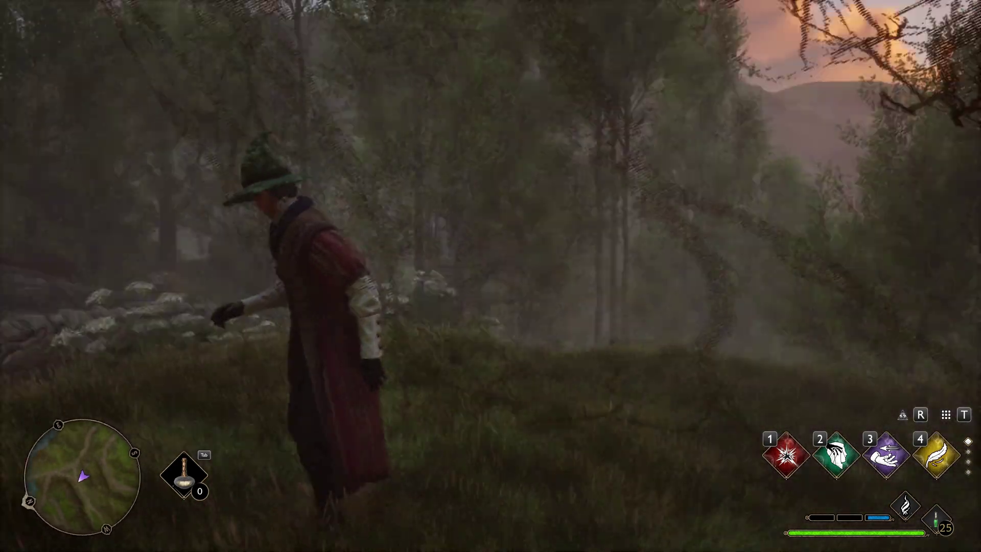
key(w)
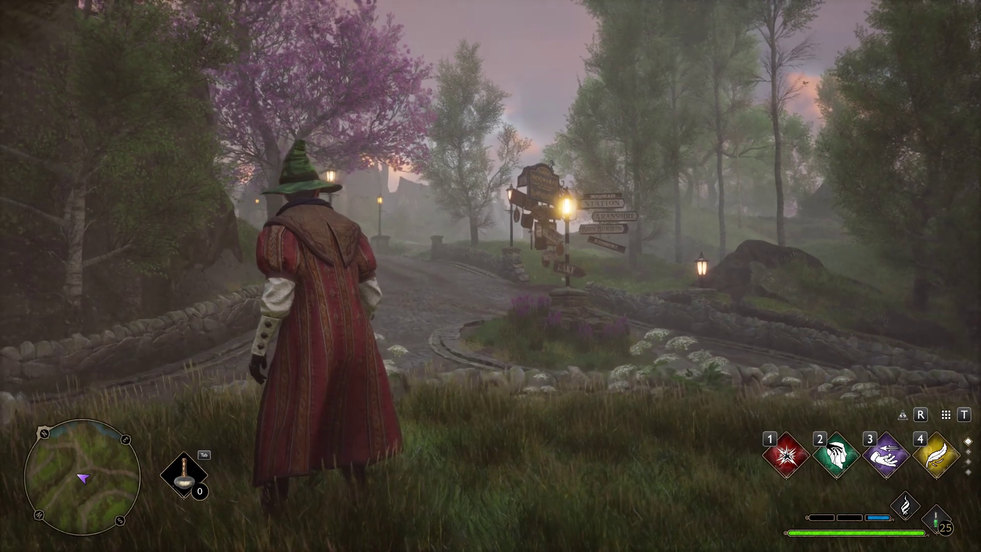
key(w)
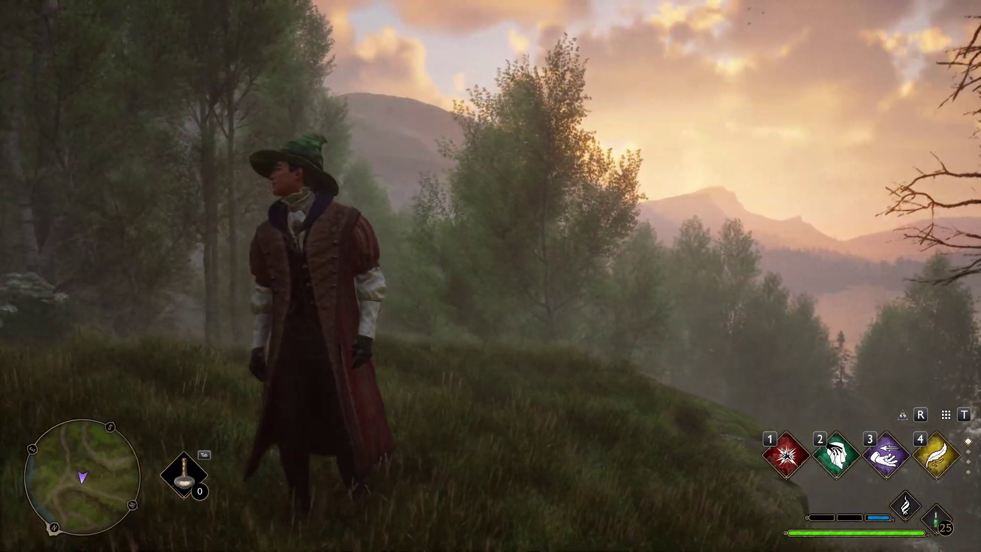
key(w)
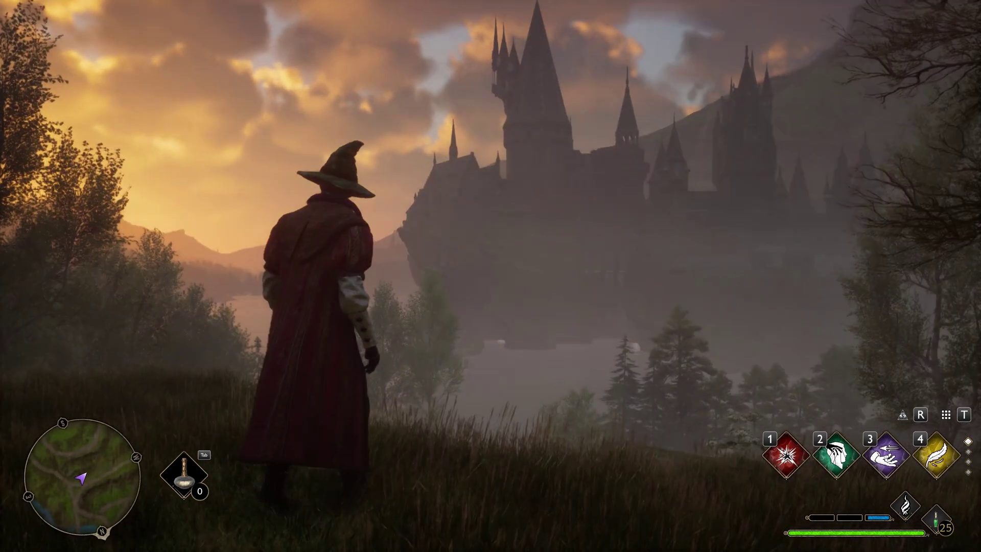
Mount the broom from the item wheel and fly over the hillside beside the lake
key(Escape)
key(Tab)
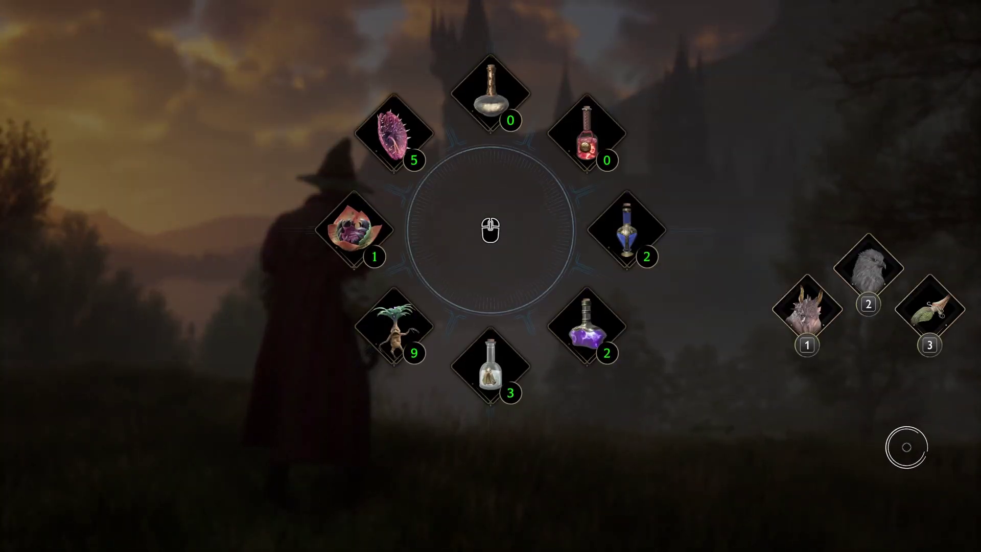
key(3)
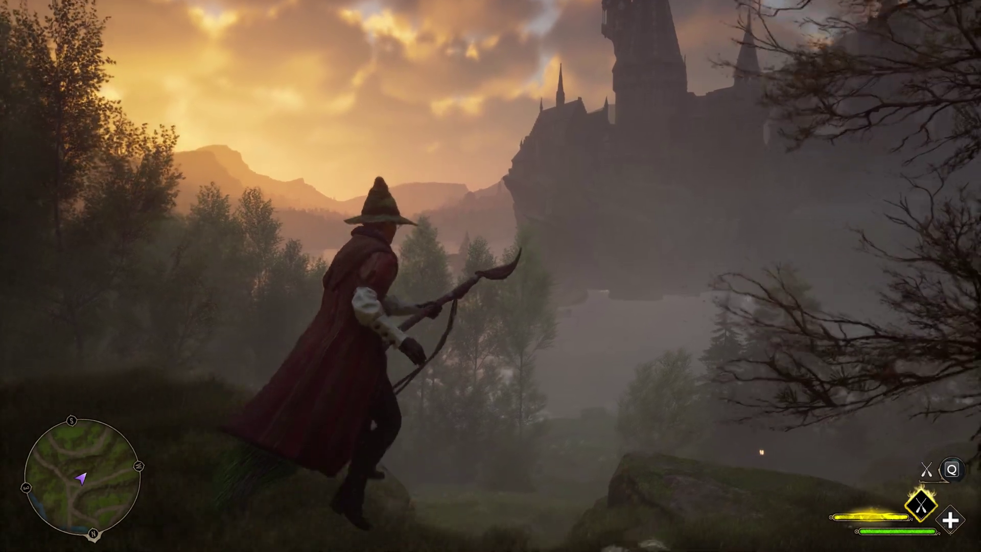
key(w)
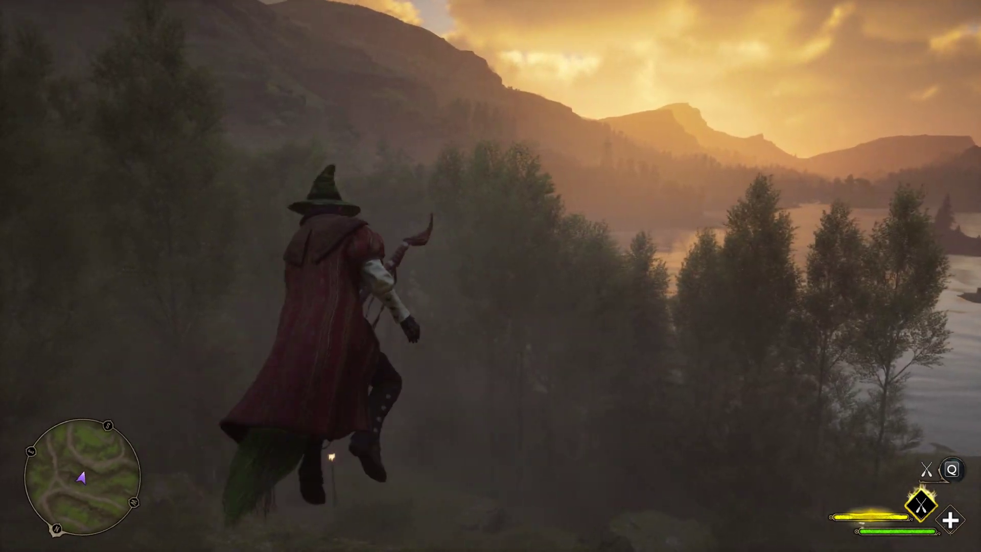
key(w)
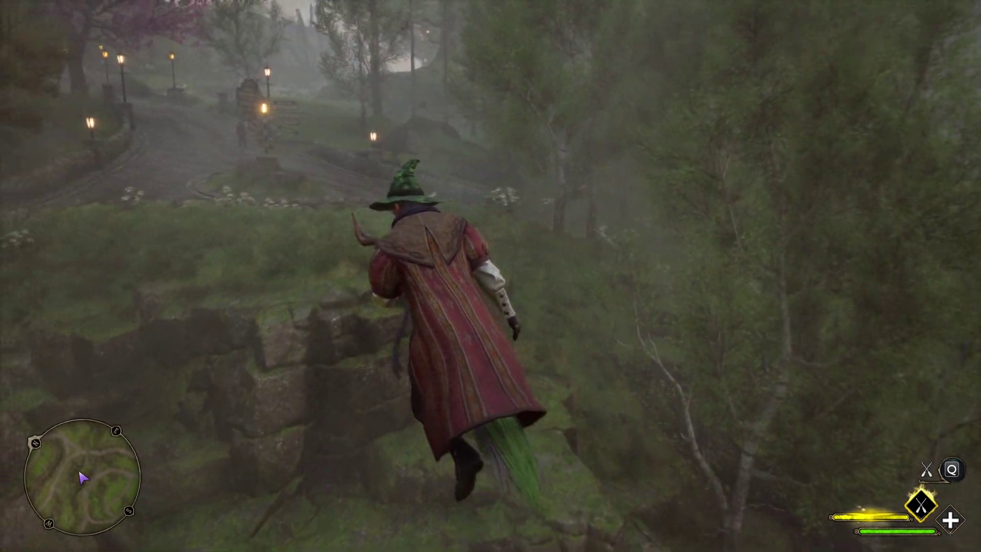
key(w)
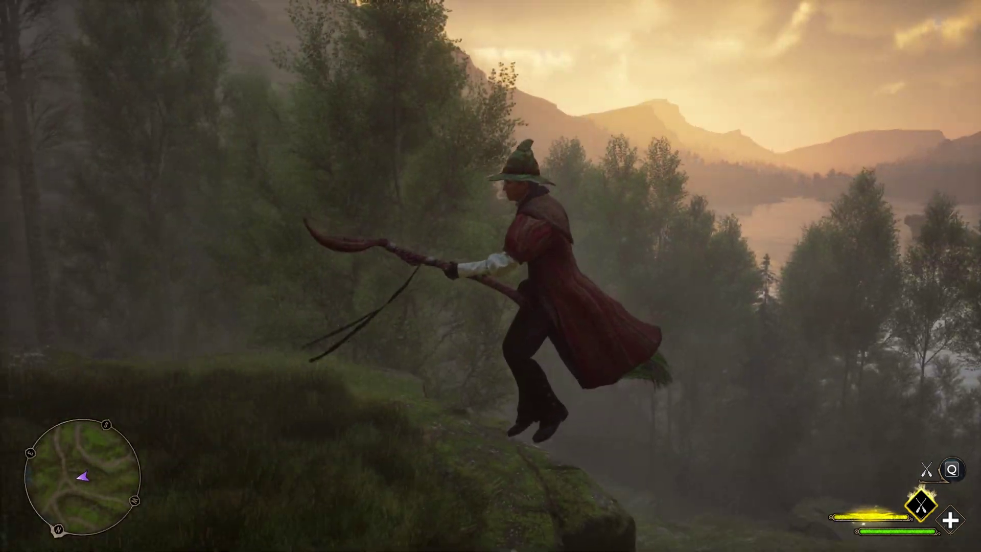
key(w)
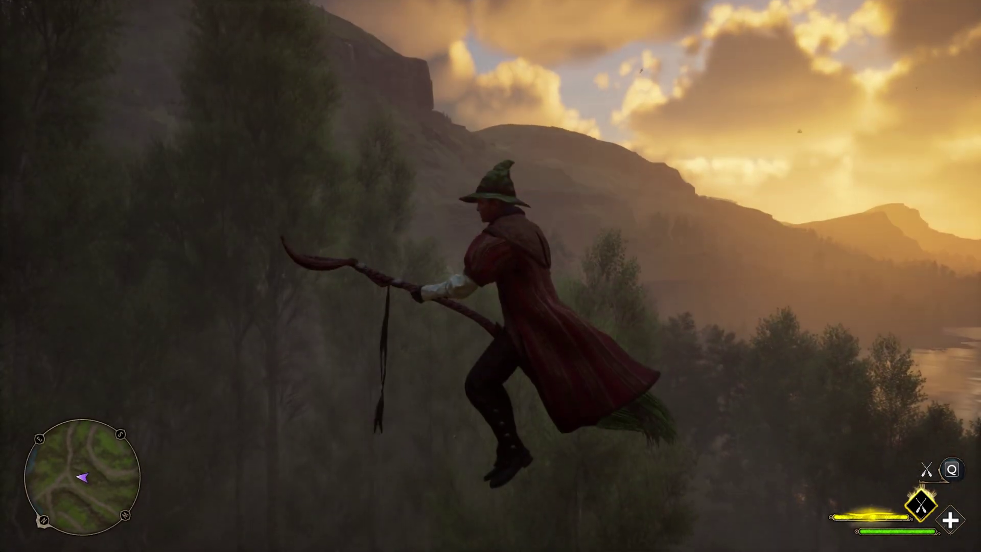
Fly past the Forbidden Forest signpost to the cobbled road and dismount the broom
key(w)
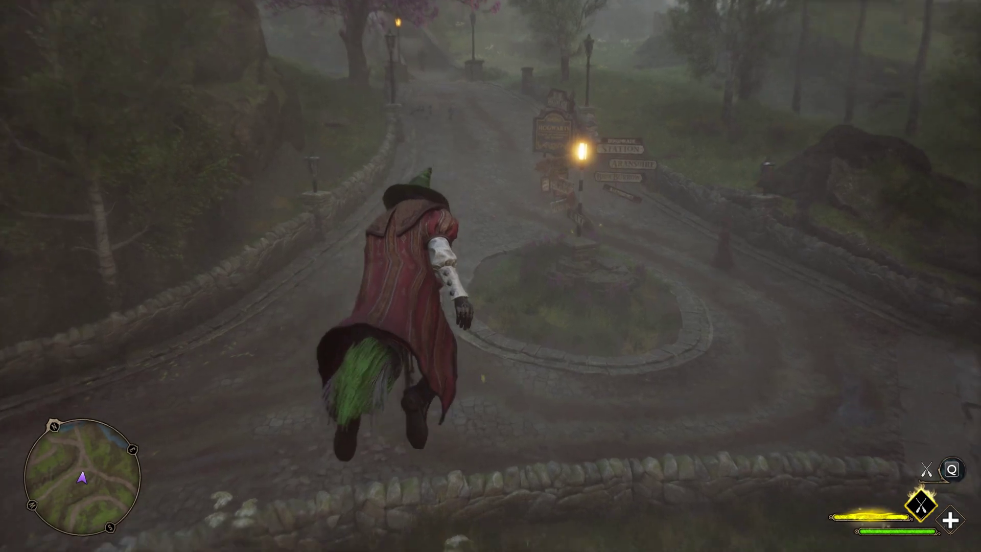
key(w)
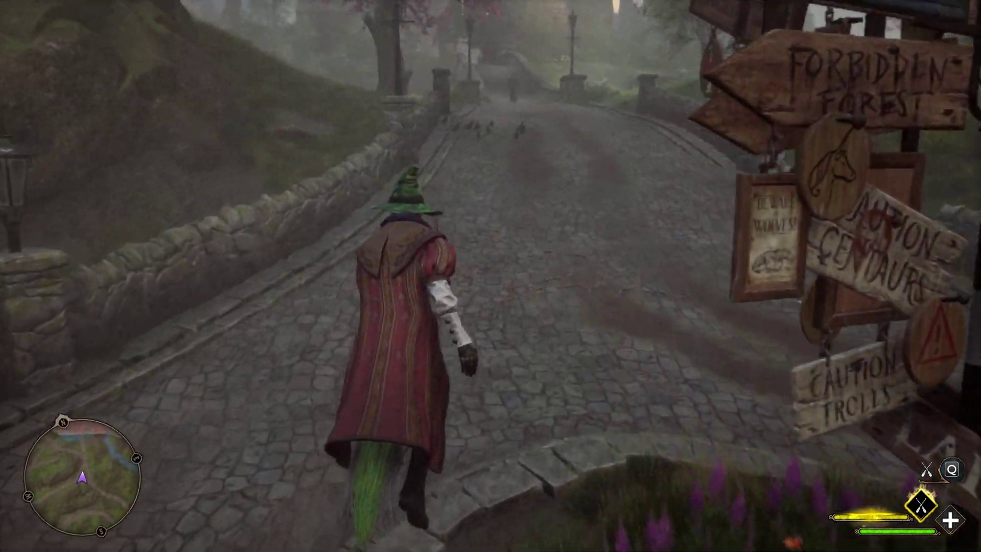
key(w)
key(q)
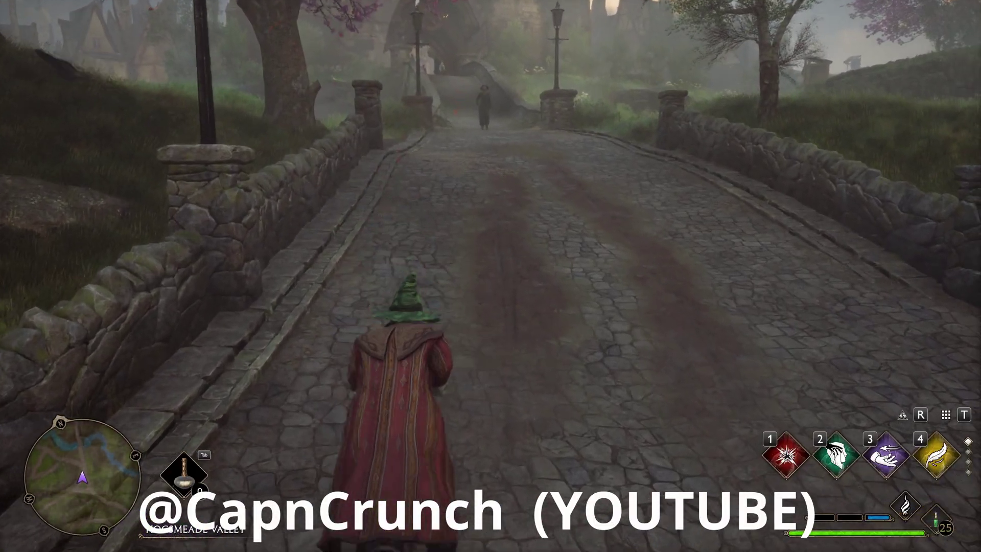
Run along the cobbled road onto the bridge towards the village and switch to the fourth spell set
key(w)
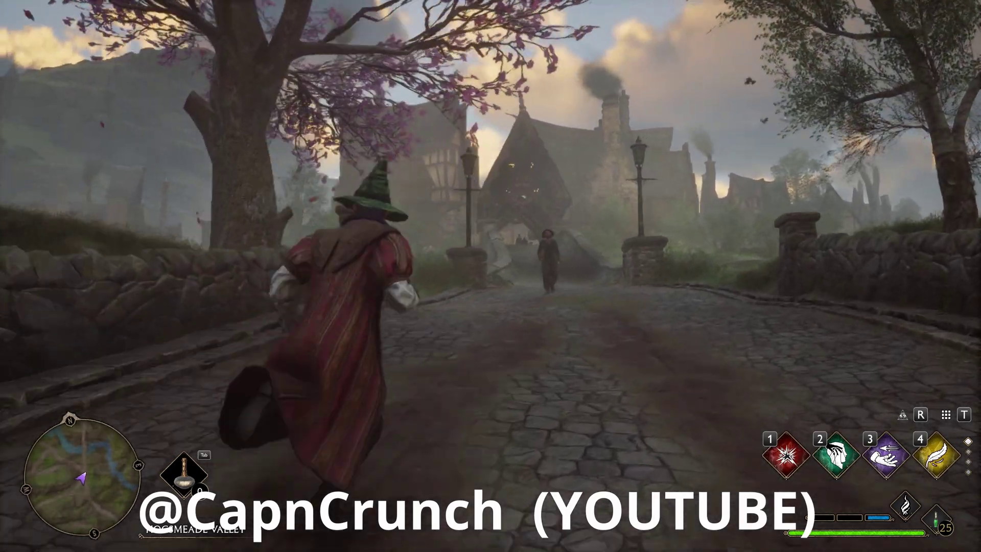
key(w)
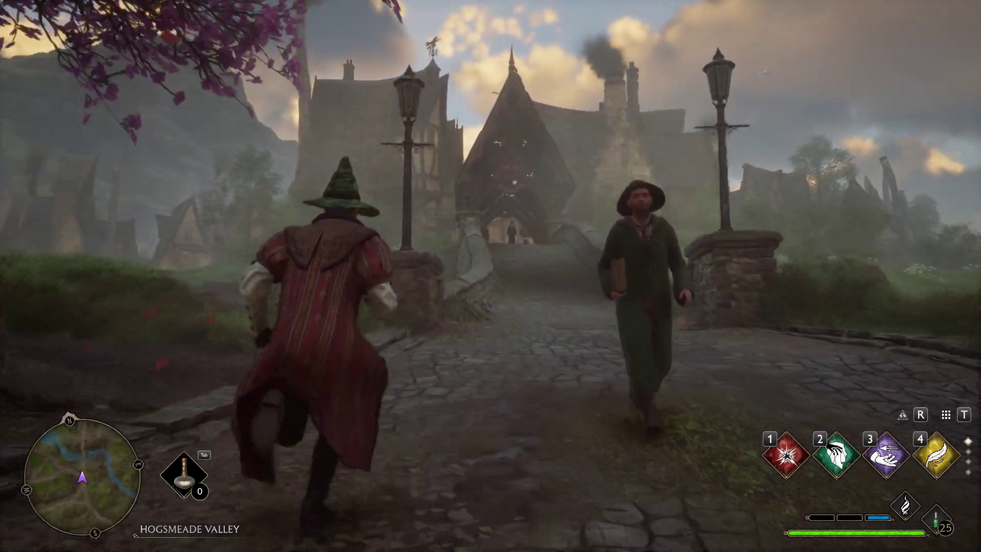
key(w)
key(F4)
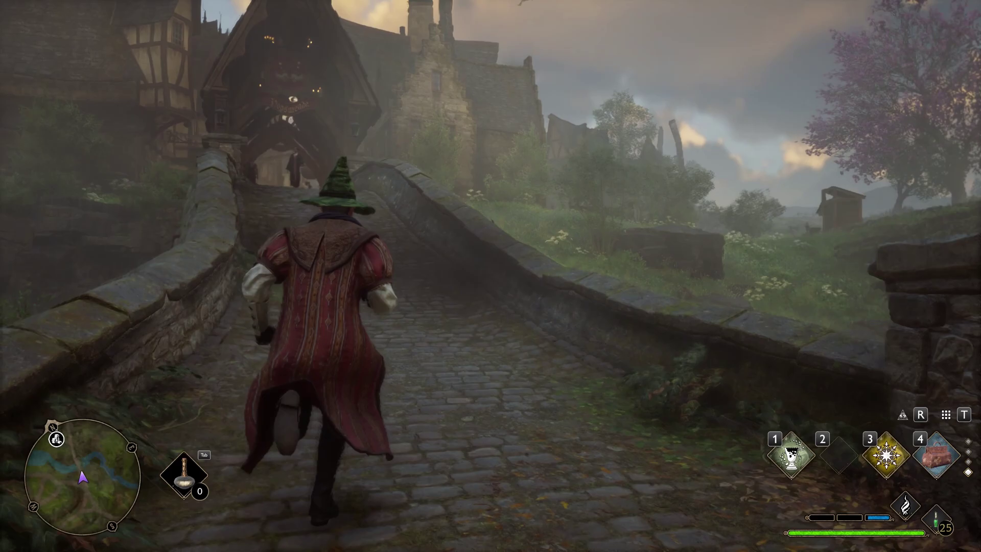
key(a)
key(s)
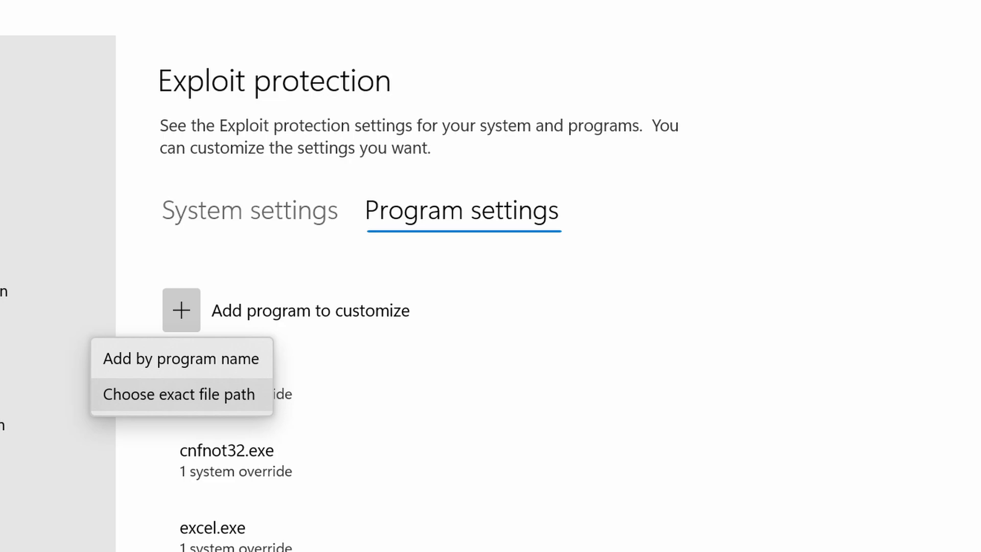
Switch to the Exploit protection program settings and add a program to customize by its exact file path
click(179, 394)
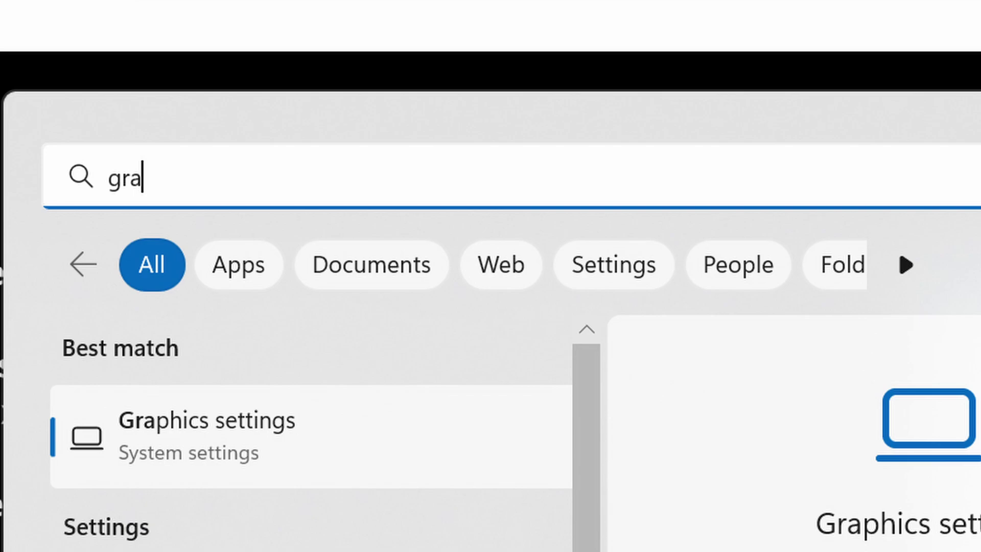
Find Graphics settings through Windows search and open the default graphics settings
key(Return)
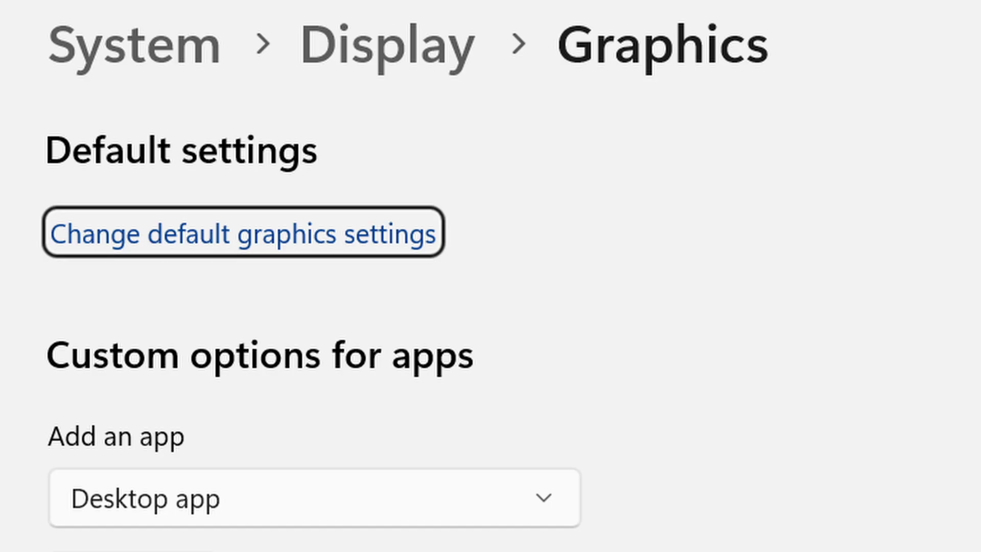
key(Return)
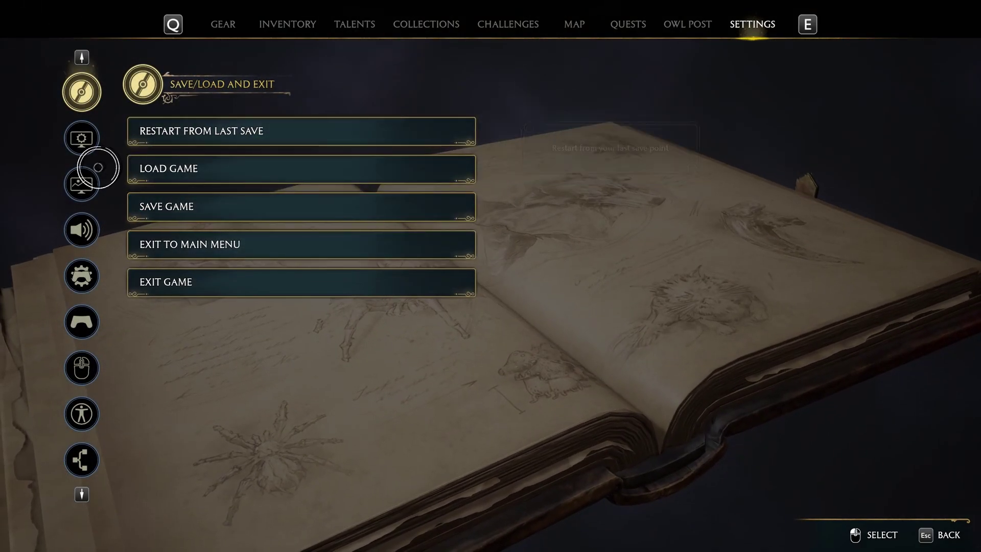
Open the display options in Hogwarts Legacy, pick an NVIDIA DLSS upscale mode, and return to the game
click(82, 185)
scroll(313, 160, up, 1)
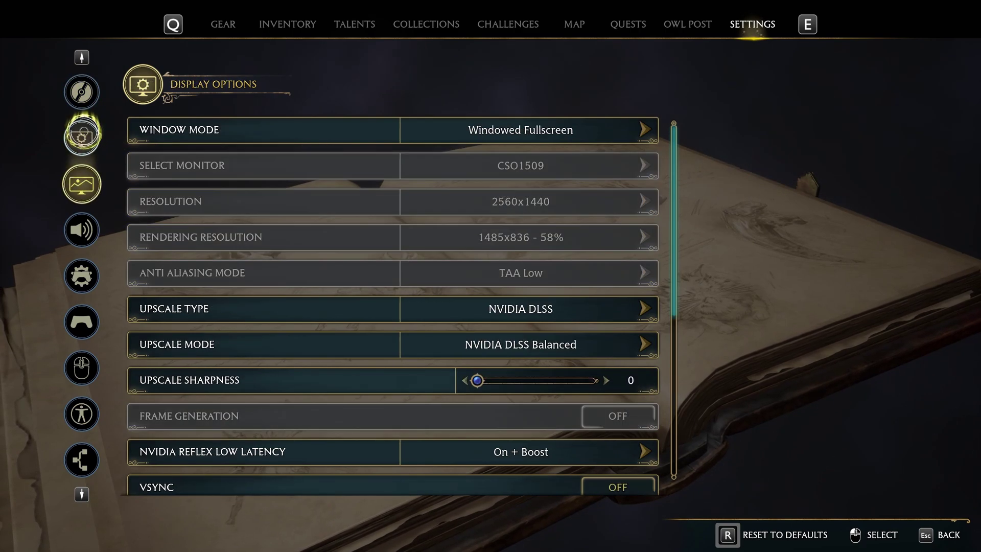
click(473, 344)
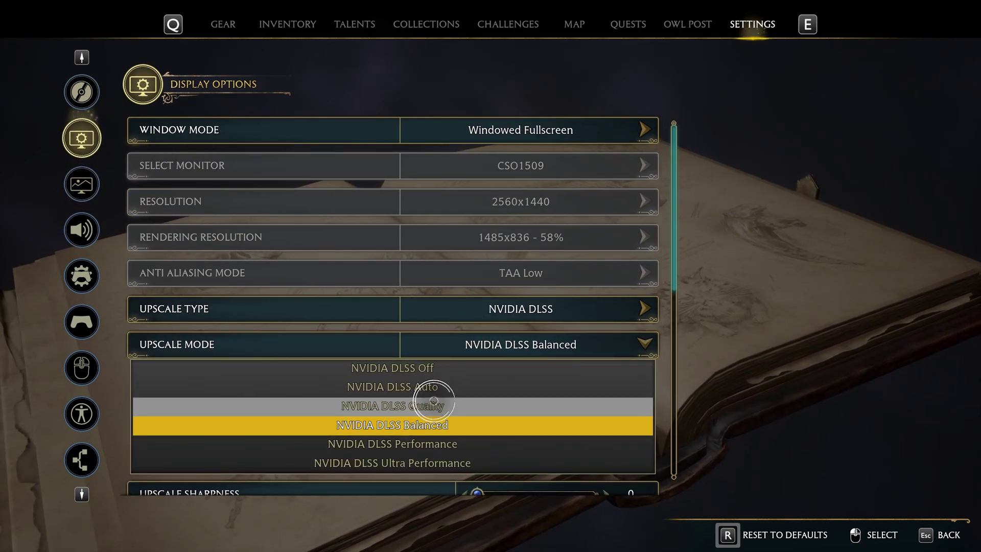
click(431, 460)
key(Escape)
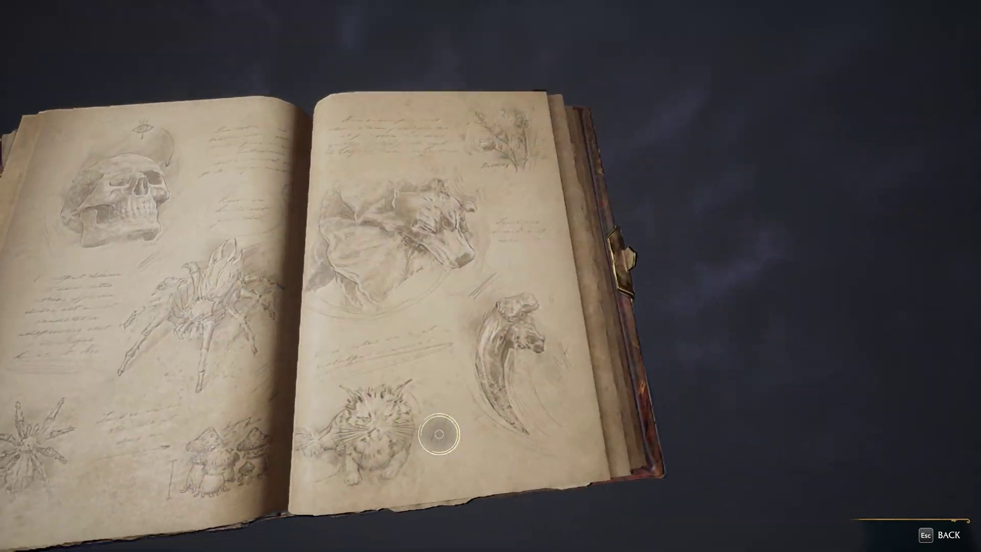
key(Escape)
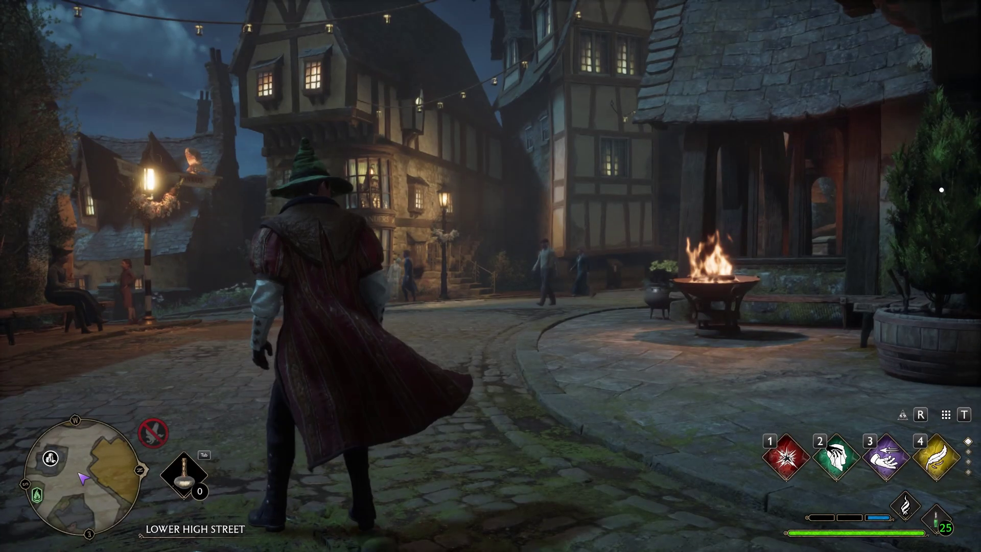
key(w)
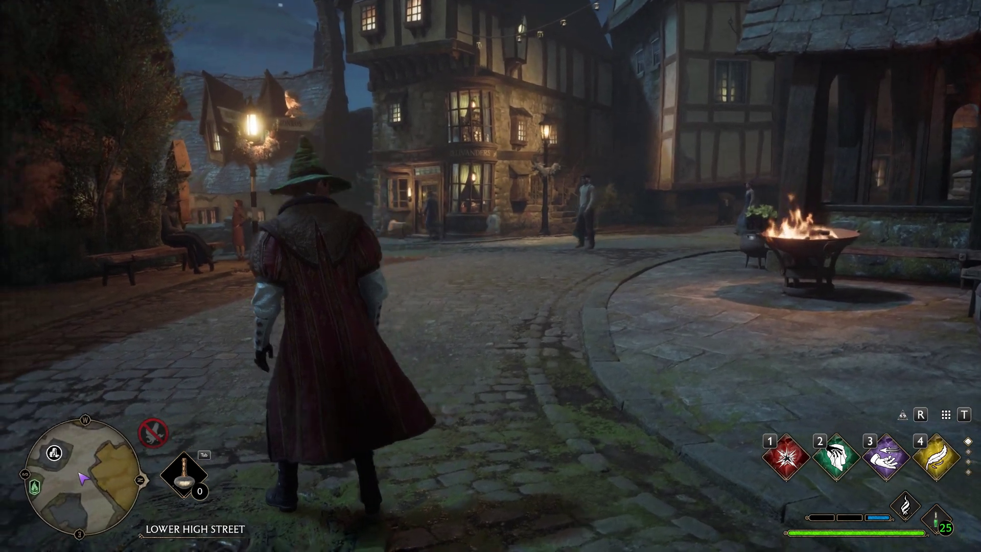
key(w)
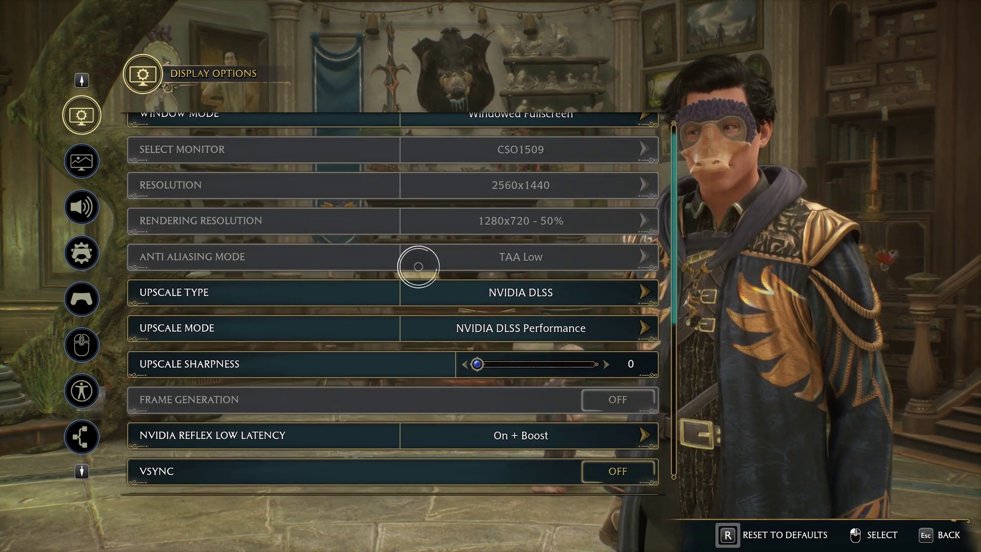
Review the available upscale types and select NVIDIA DLSS Performance as the upscale mode in the display options
click(594, 298)
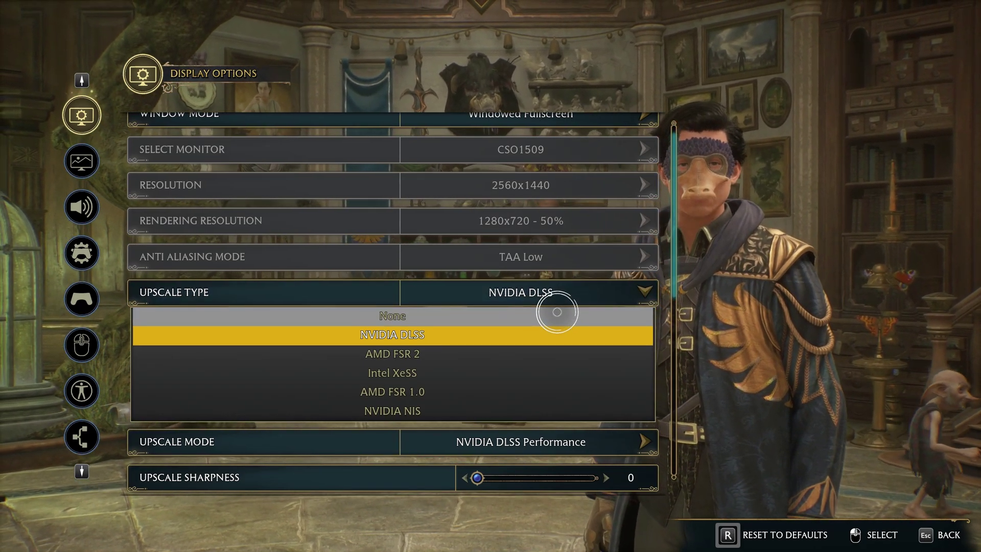
click(736, 297)
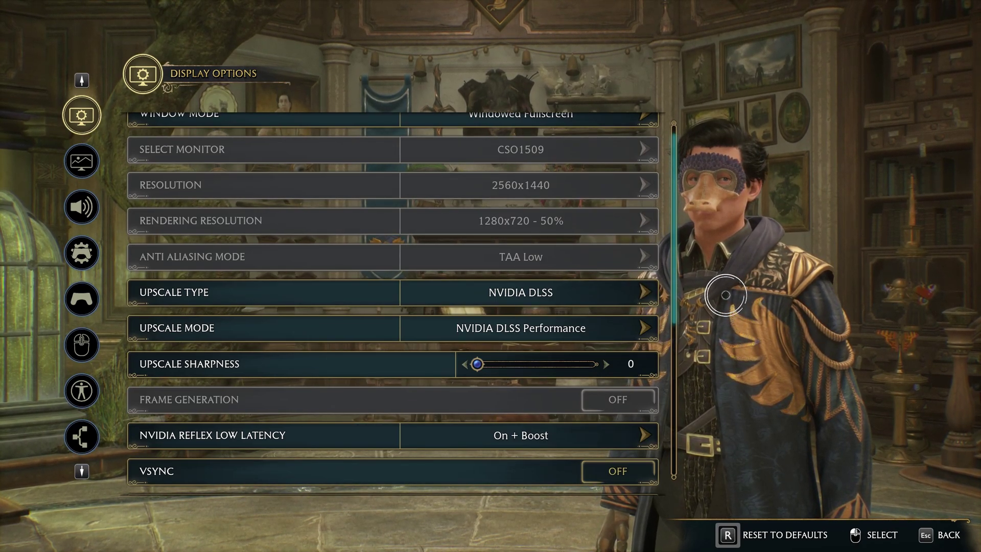
mouse_move(575, 323)
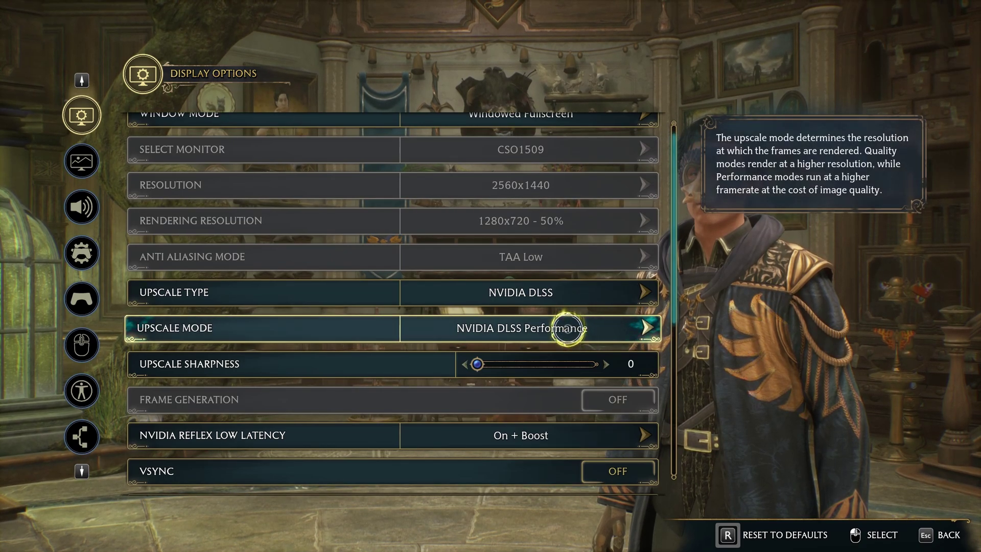
click(567, 328)
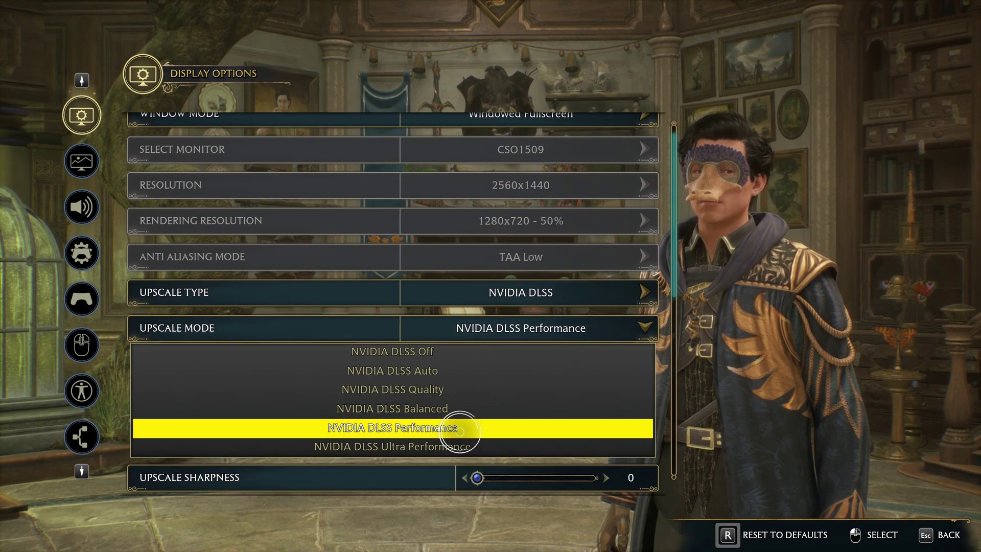
click(459, 430)
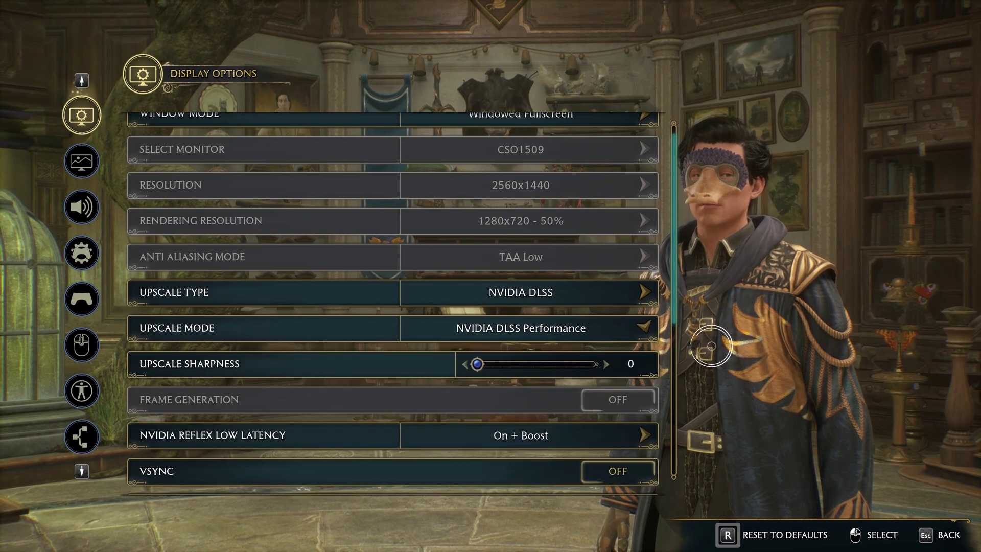
click(638, 321)
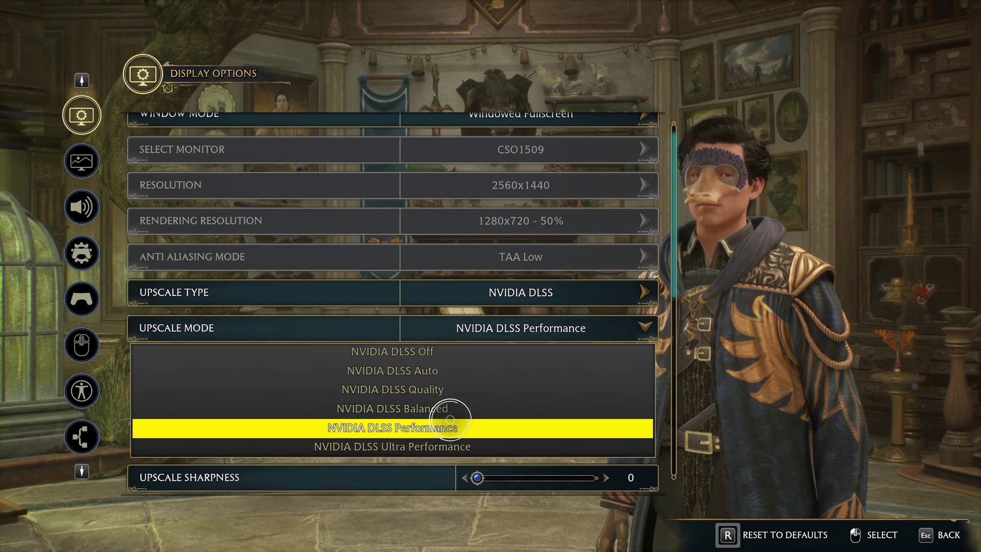
click(764, 344)
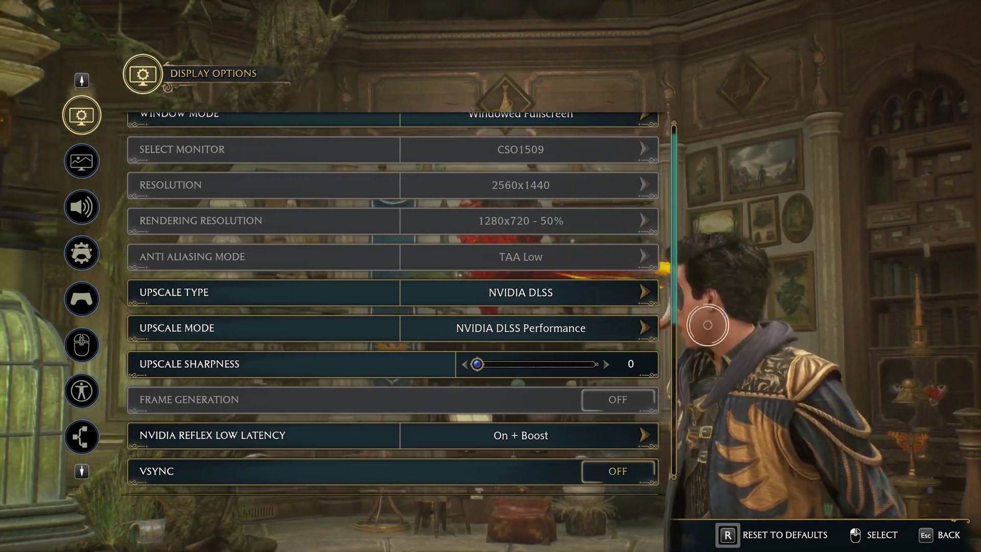
Examine the frame generation, NVIDIA Reflex, VSync and framerate settings in the display options
scroll(533, 321, down, 4)
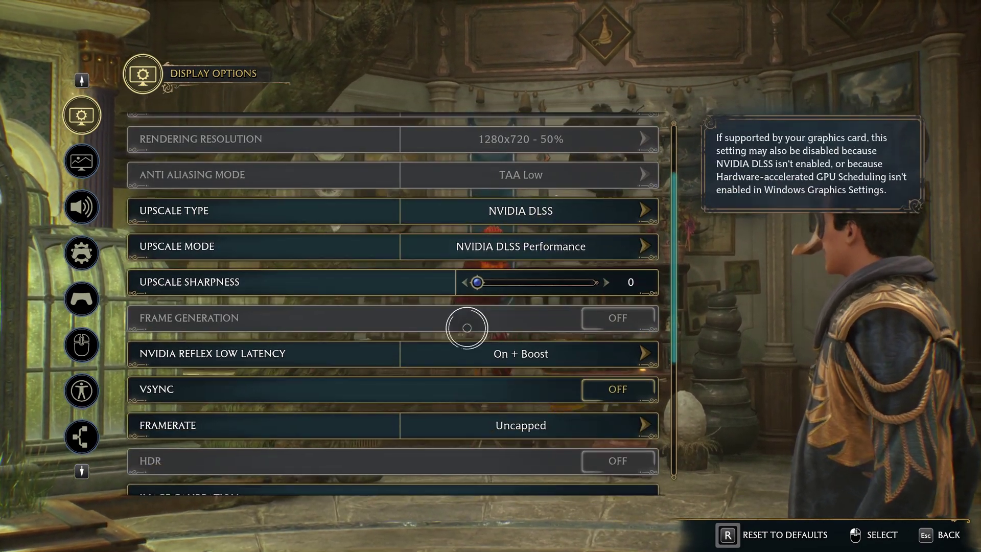
scroll(465, 328, down, 1)
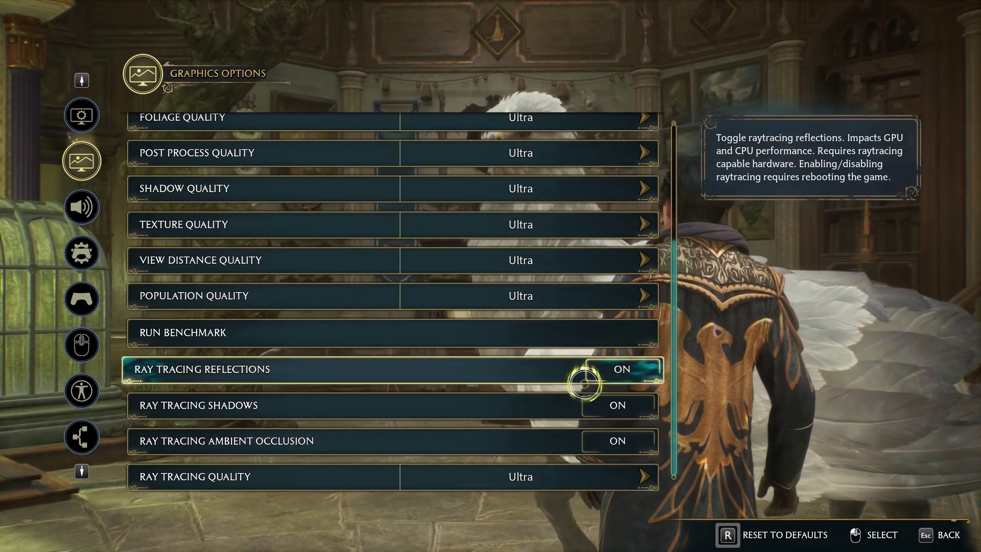
Examine the ray tracing quality choices and the individual quality settings up to the global quality preset in the graphics options
scroll(551, 305, up, 2)
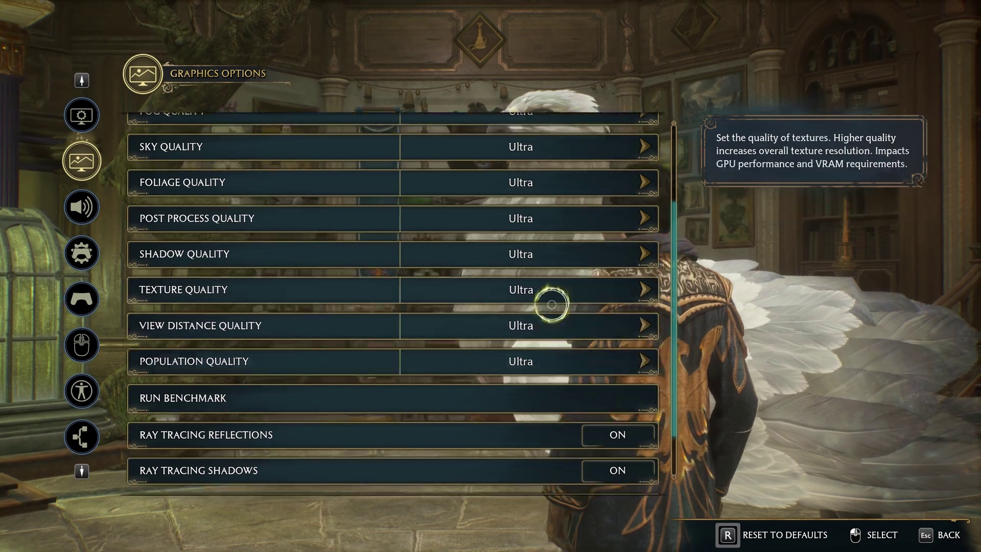
scroll(549, 306, down, 2)
click(508, 473)
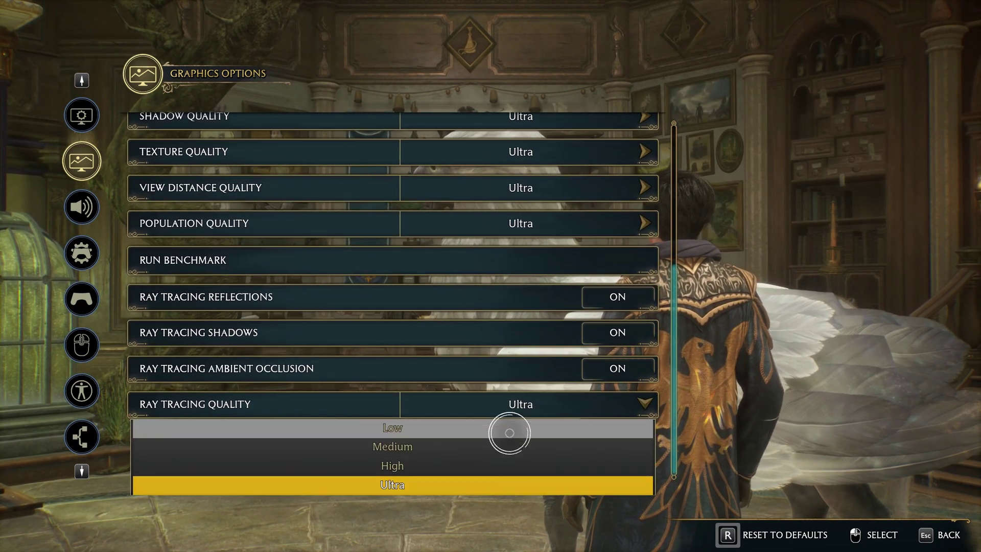
click(733, 405)
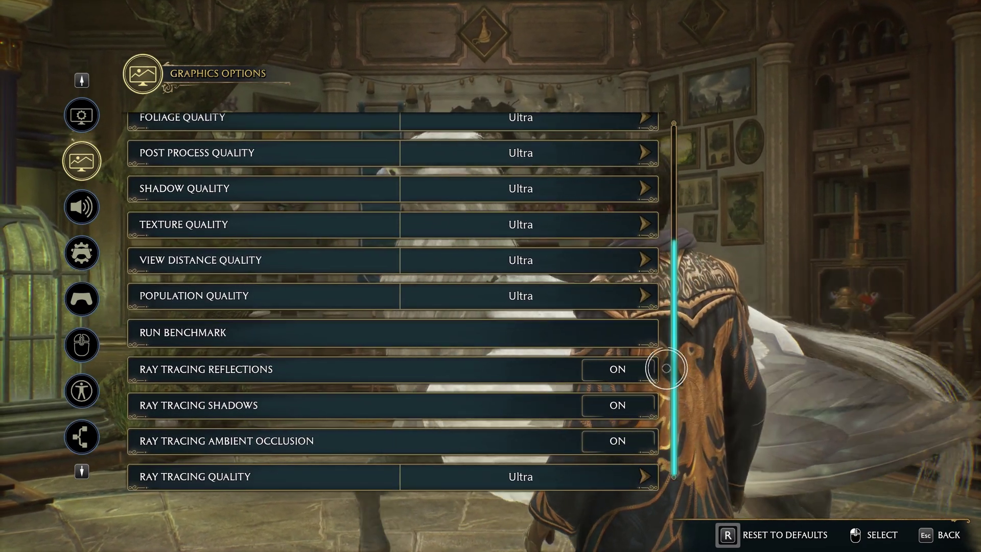
scroll(589, 367, up, 1)
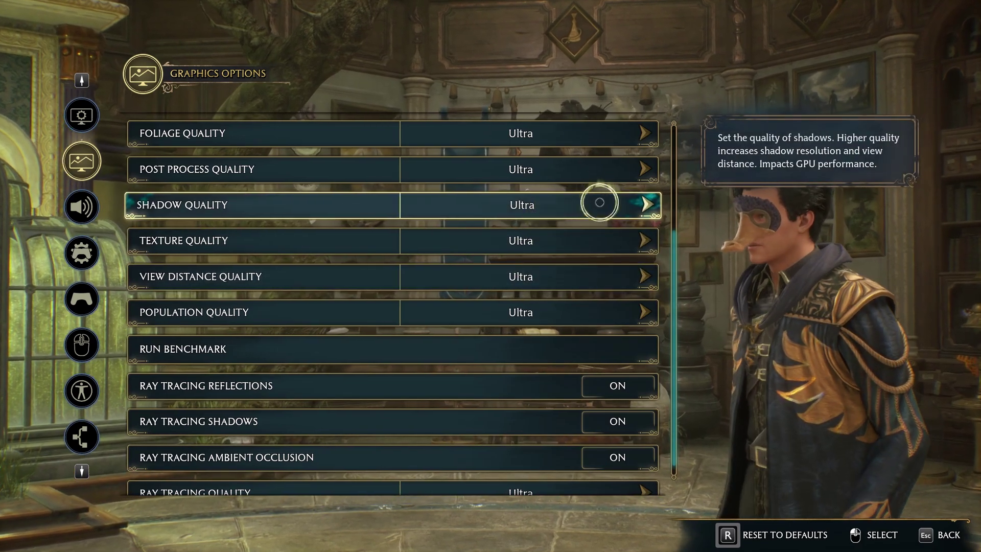
scroll(562, 202, up, 2)
scroll(542, 203, up, 3)
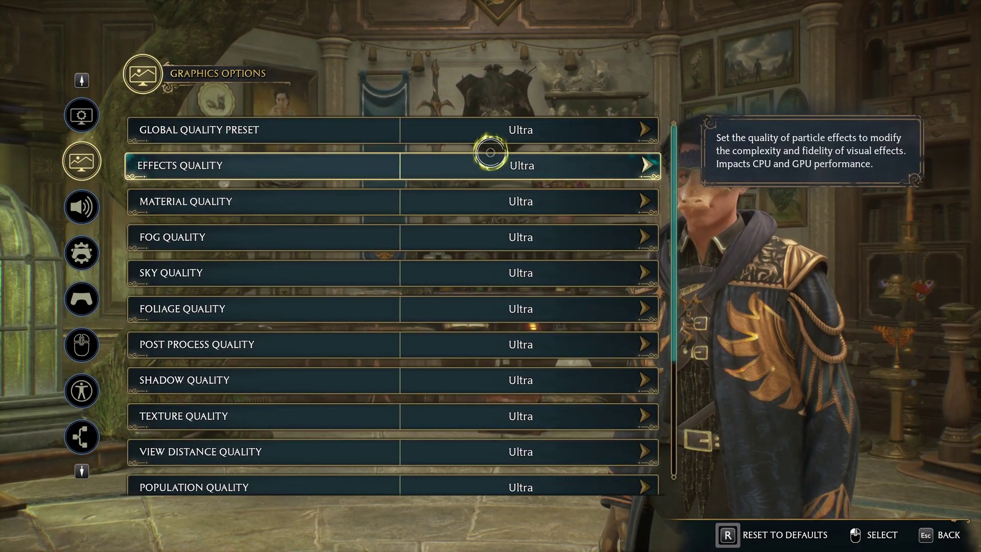